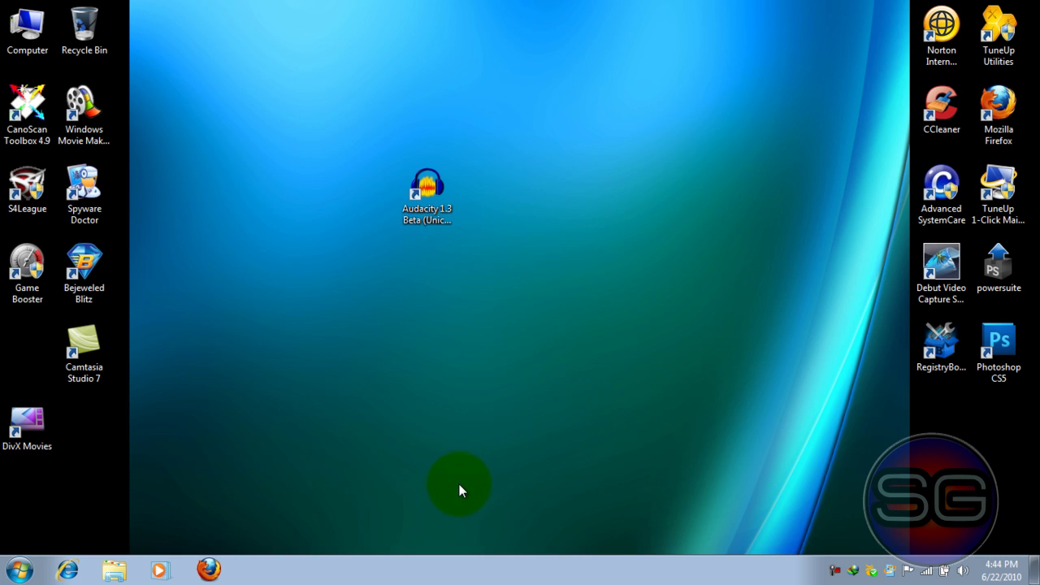
# Select the Audacity 1.3 Beta shortcut on the Windows desktop.
pyautogui.click(607, 395)
pyautogui.moveTo(585, 296); pyautogui.dragTo(707, 305)
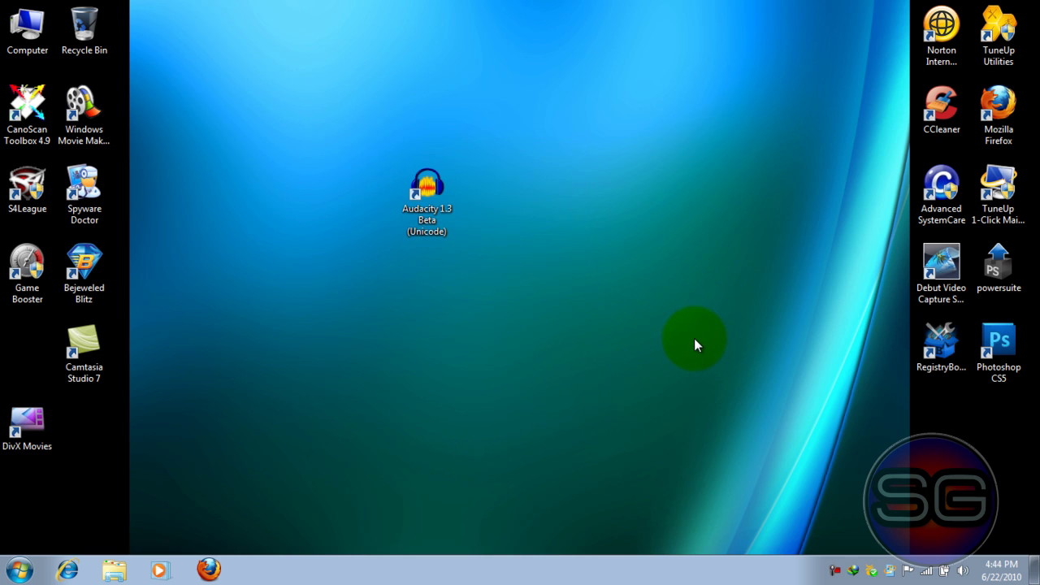
pyautogui.moveTo(694, 377); pyautogui.dragTo(375, 176)
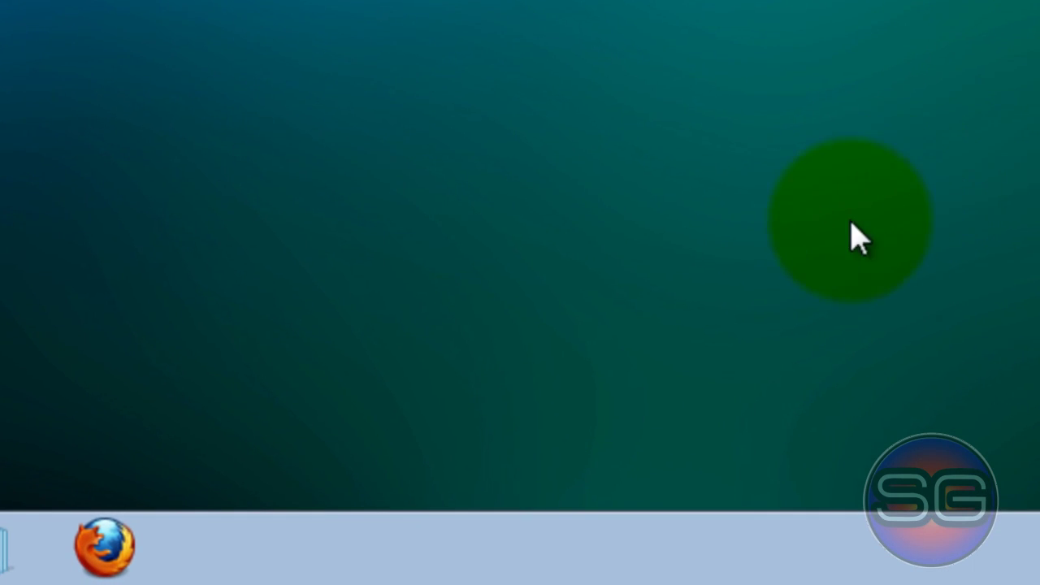
# Launch Firefox and go to Google by entering 'google' in the address bar.
pyautogui.click(122, 541)
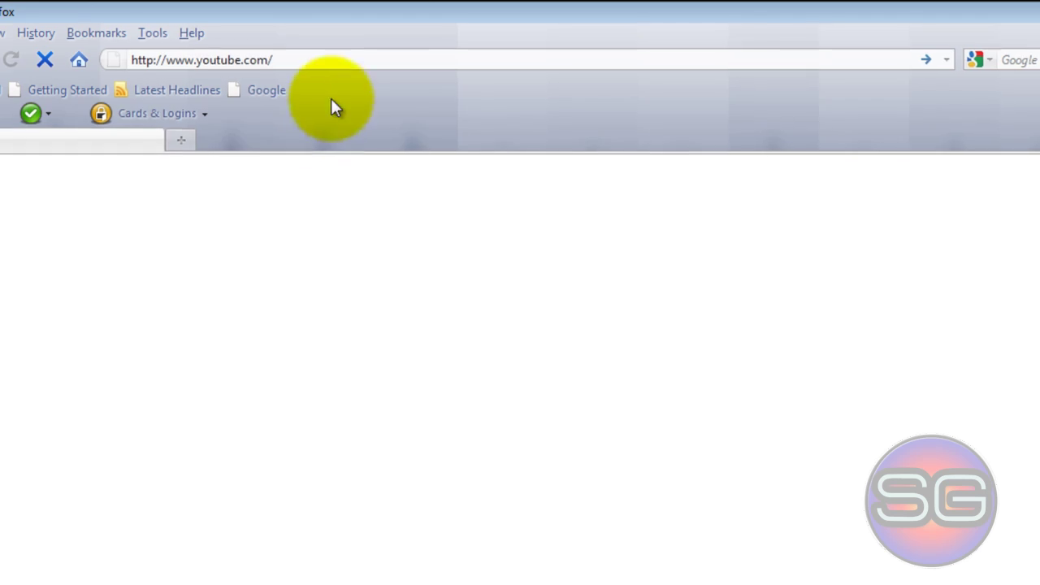
pyautogui.click(657, 136)
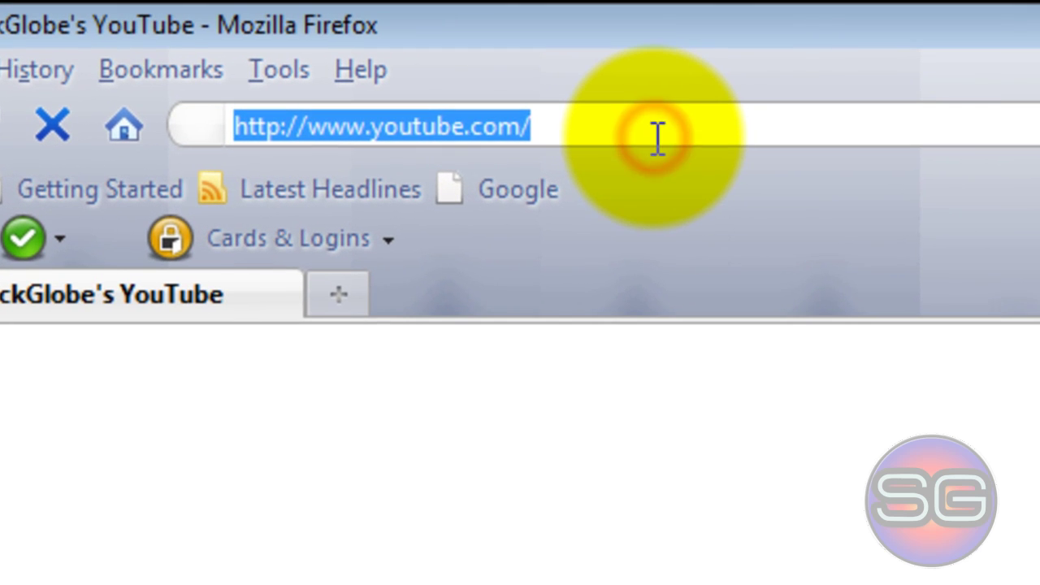
pyautogui.write('googl')
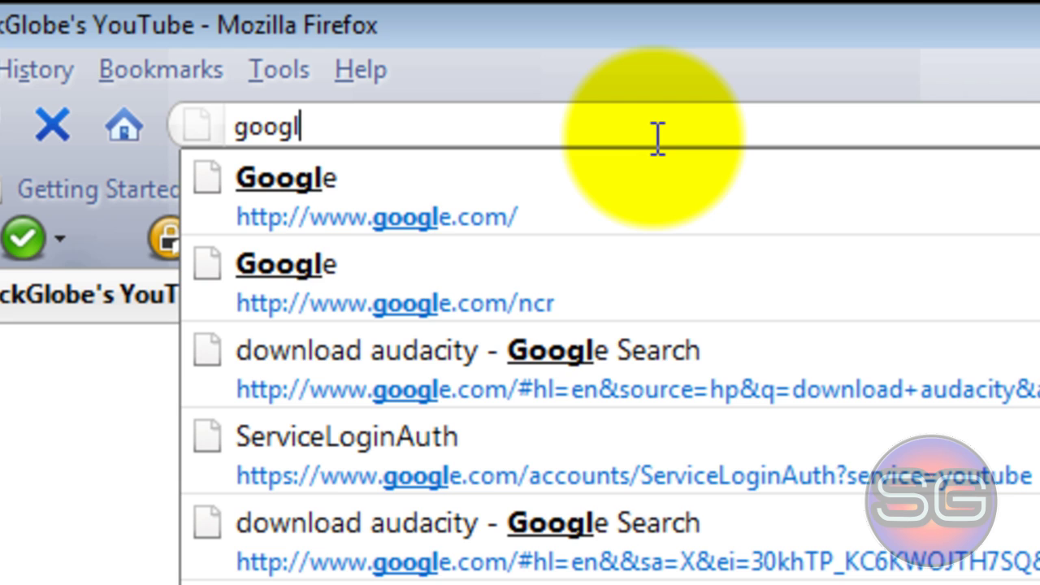
pyautogui.write('e')
pyautogui.press('Return')
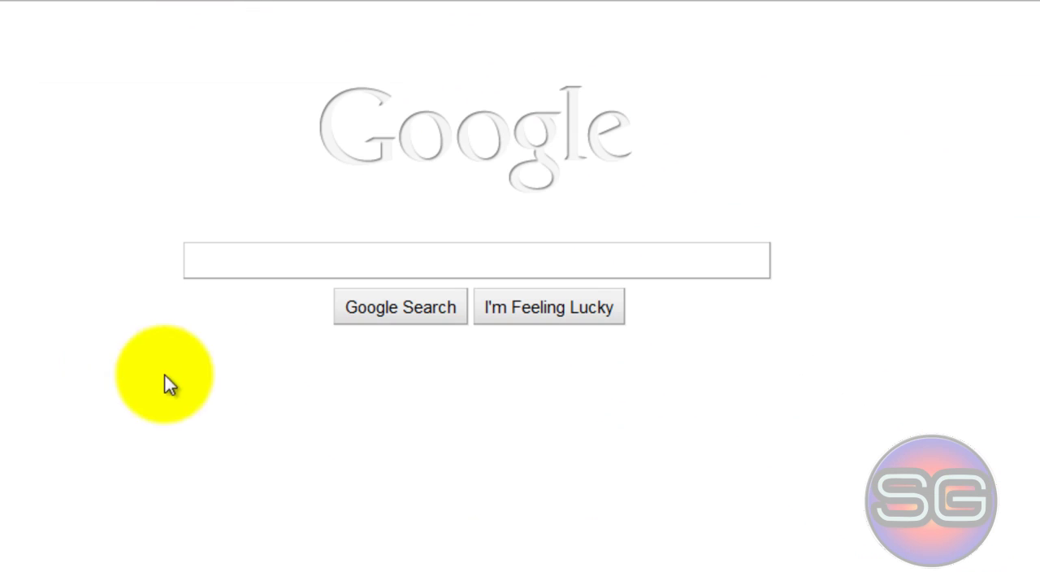
# Search Google for 'download audacity'.
pyautogui.click(239, 265)
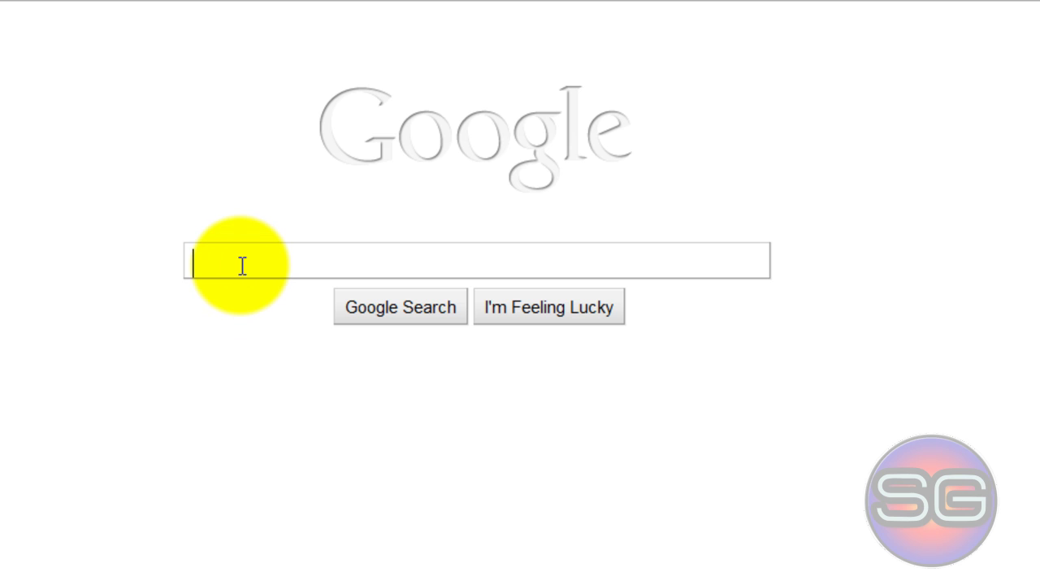
pyautogui.write('download ')
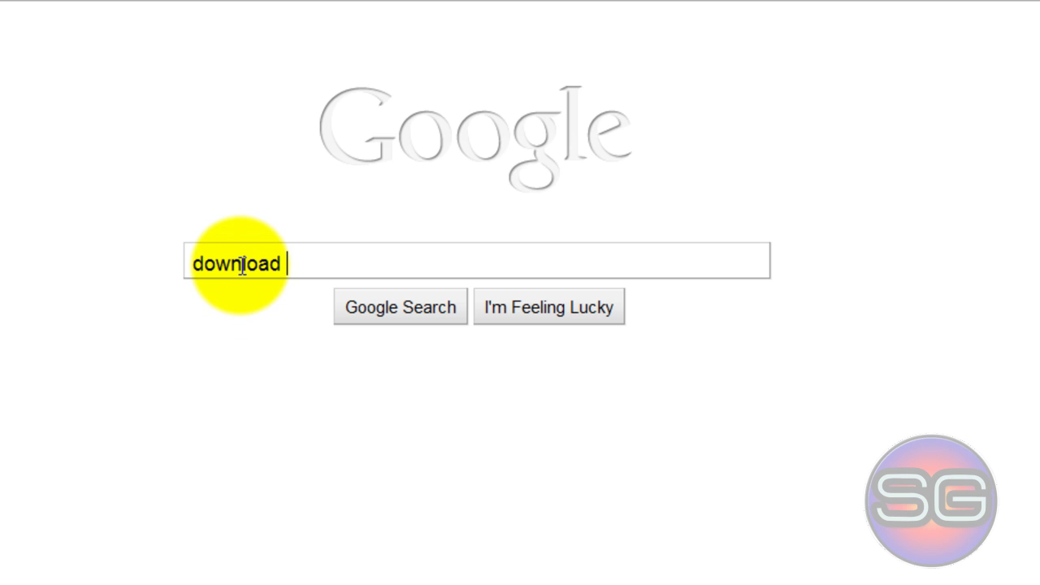
pyautogui.write('audacity')
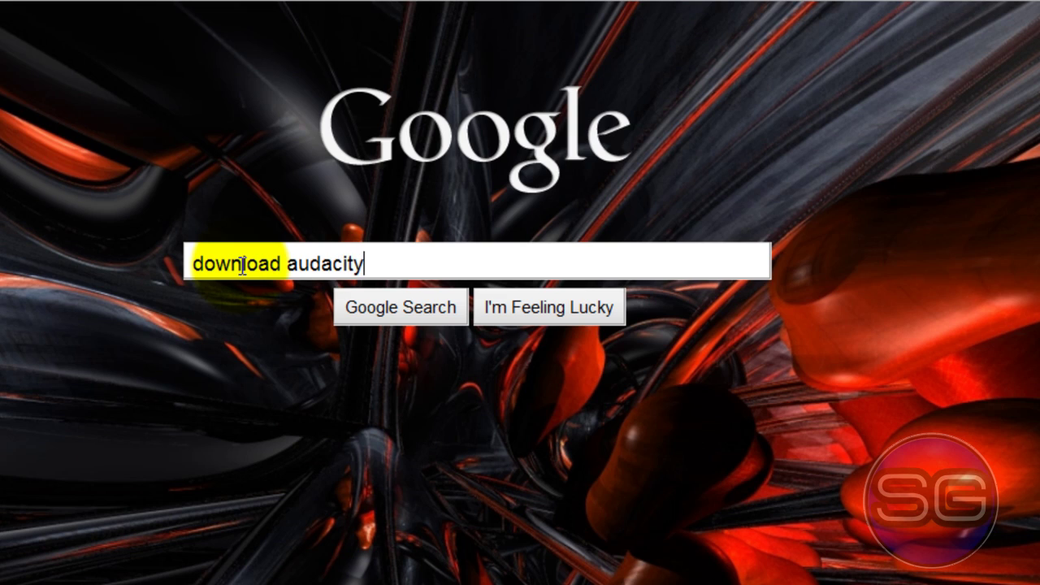
pyautogui.press('Return')
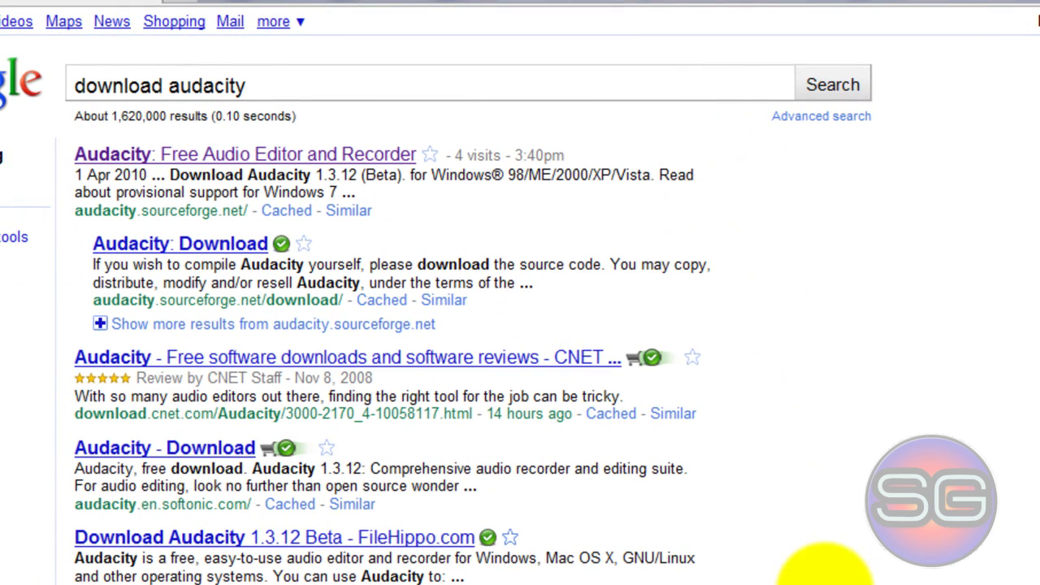
# Open the 'Audacity: Free Audio Editor and Recorder' result and follow 'Download Audacity 1.3.12'.
pyautogui.click(366, 159)
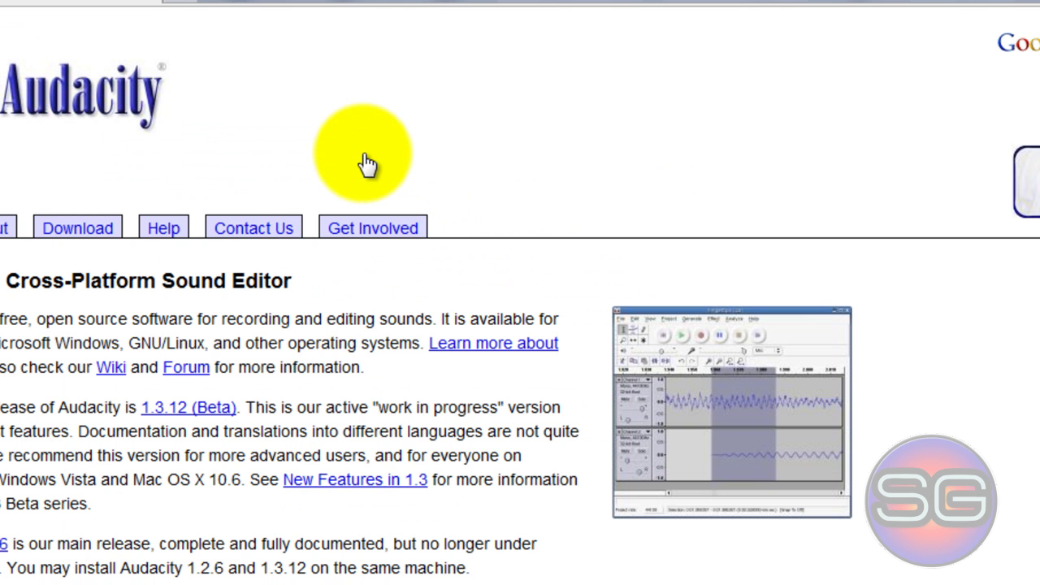
pyautogui.scroll(-3, 650, 406)
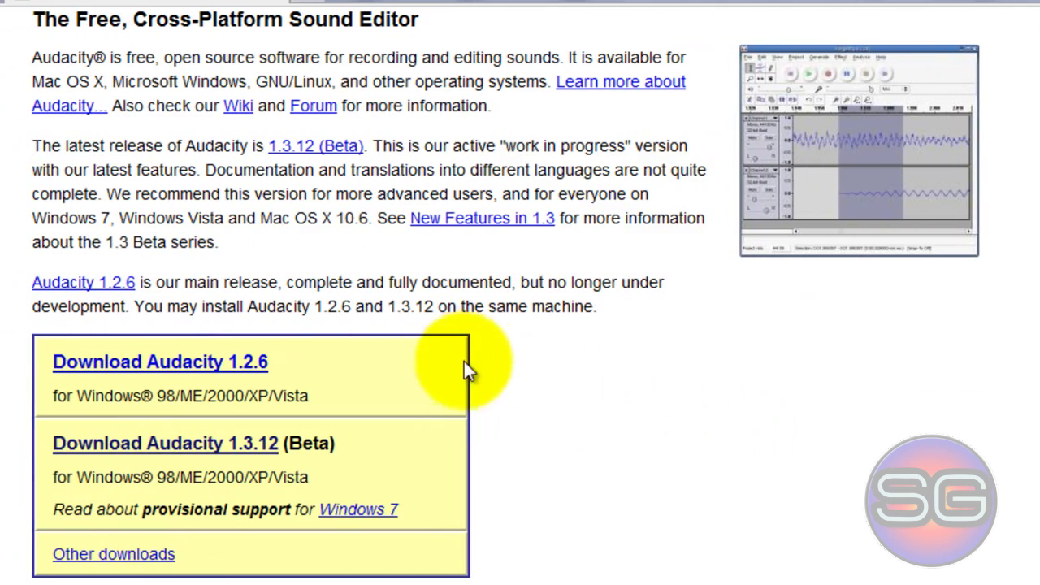
pyautogui.scroll(3, 387, 343)
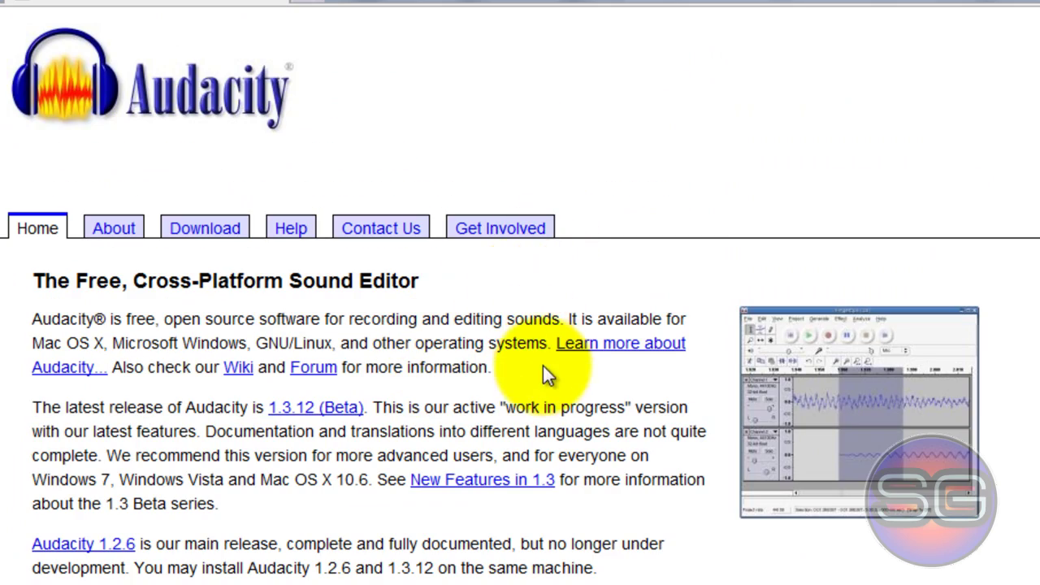
pyautogui.moveTo(575, 431); pyautogui.dragTo(601, 569)
pyautogui.click(687, 569)
pyautogui.scroll(-3, 708, 569)
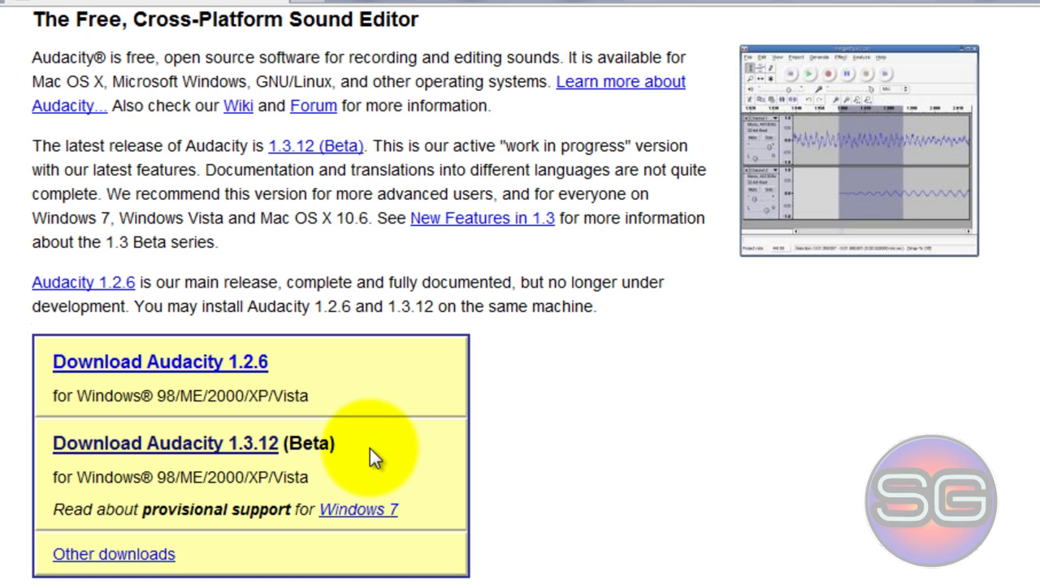
pyautogui.click(248, 445)
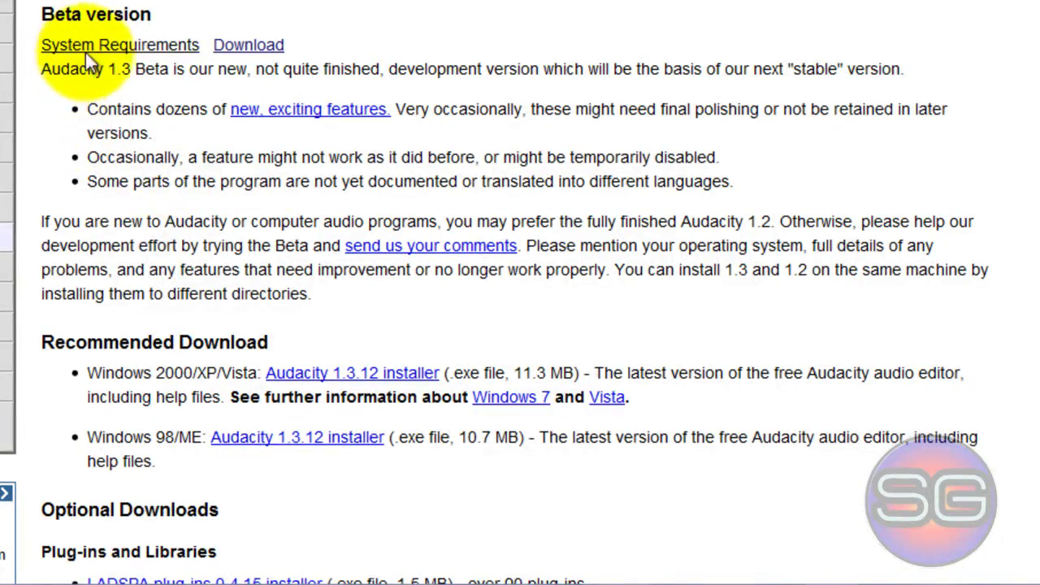
# Follow the SourceForge link under Alternative Download Links.
pyautogui.scroll(-3, 196, 321)
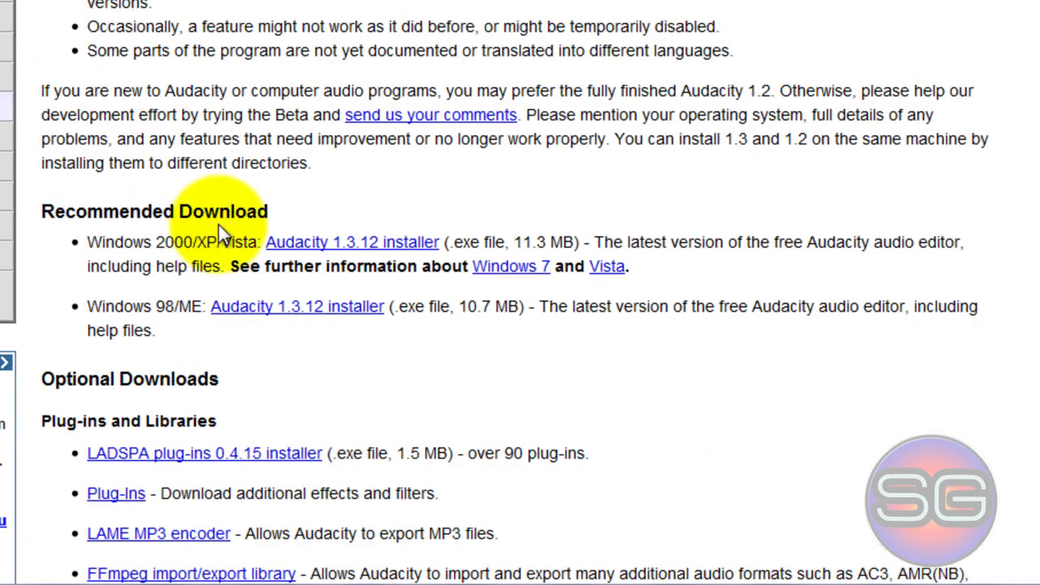
pyautogui.scroll(-6, 213, 382)
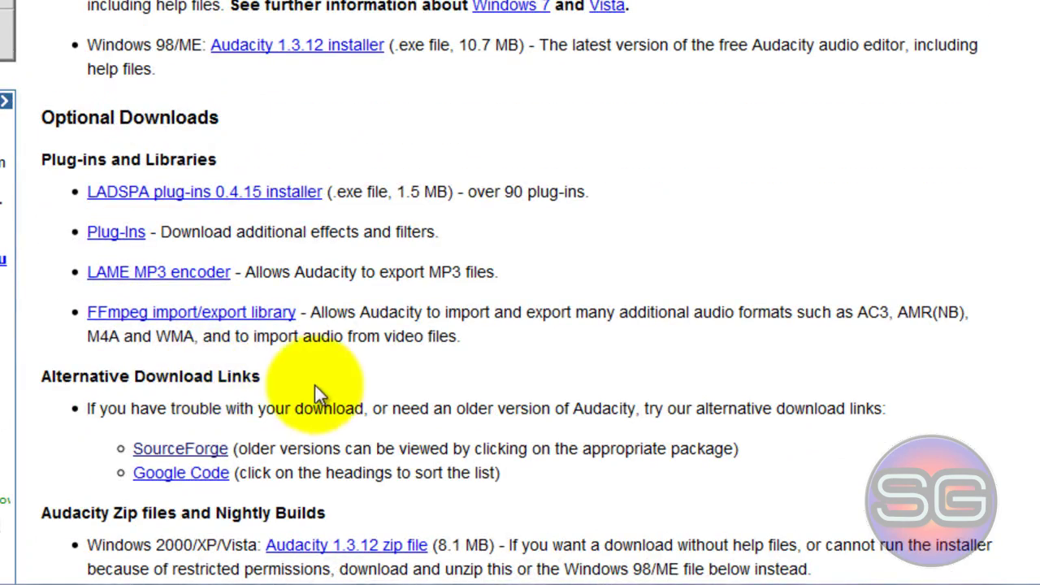
pyautogui.scroll(-3, 309, 382)
pyautogui.scroll(-7, 342, 379)
pyautogui.scroll(-6, 300, 386)
pyautogui.scroll(10, 309, 398)
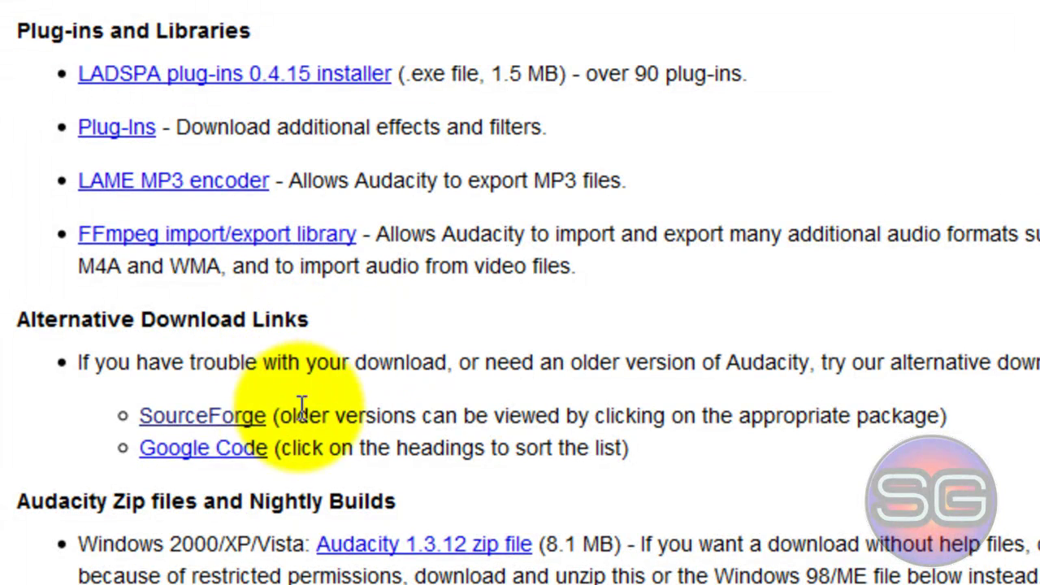
pyautogui.click(244, 423)
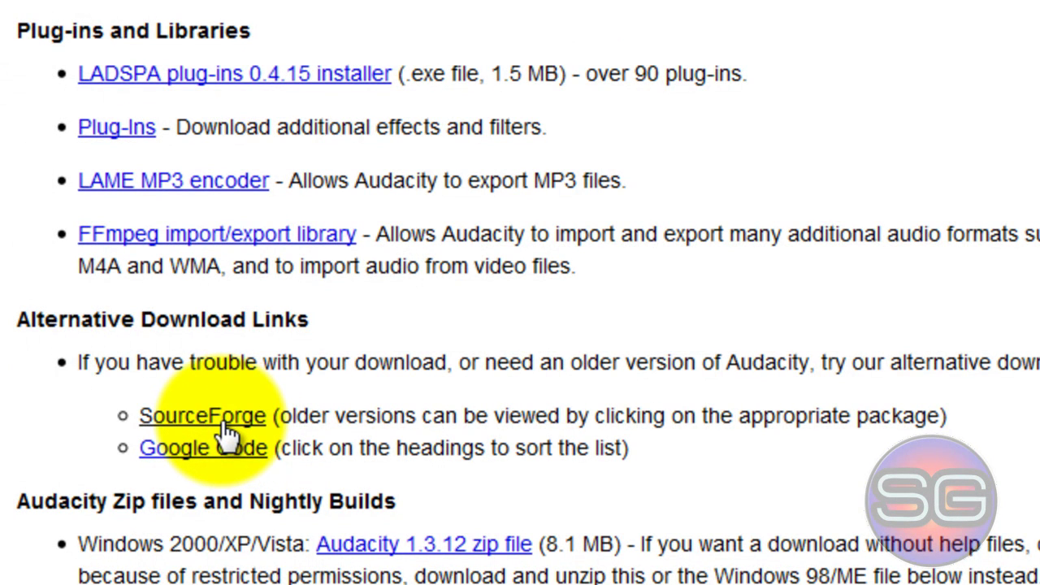
# Request the recommended Audacity 1.3.12 installer from SourceForge through its direct link.
pyautogui.click(224, 432)
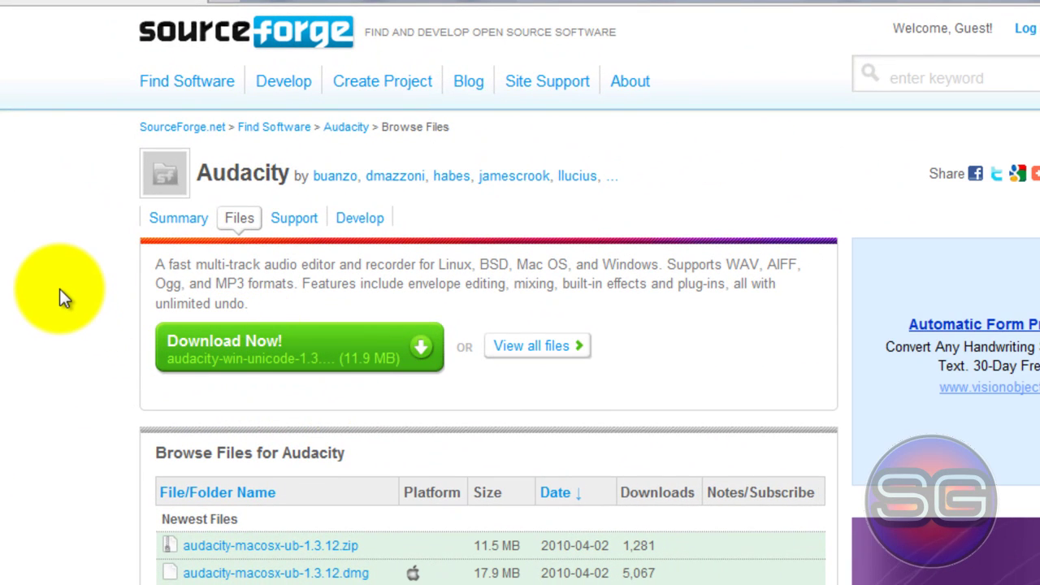
pyautogui.click(271, 360)
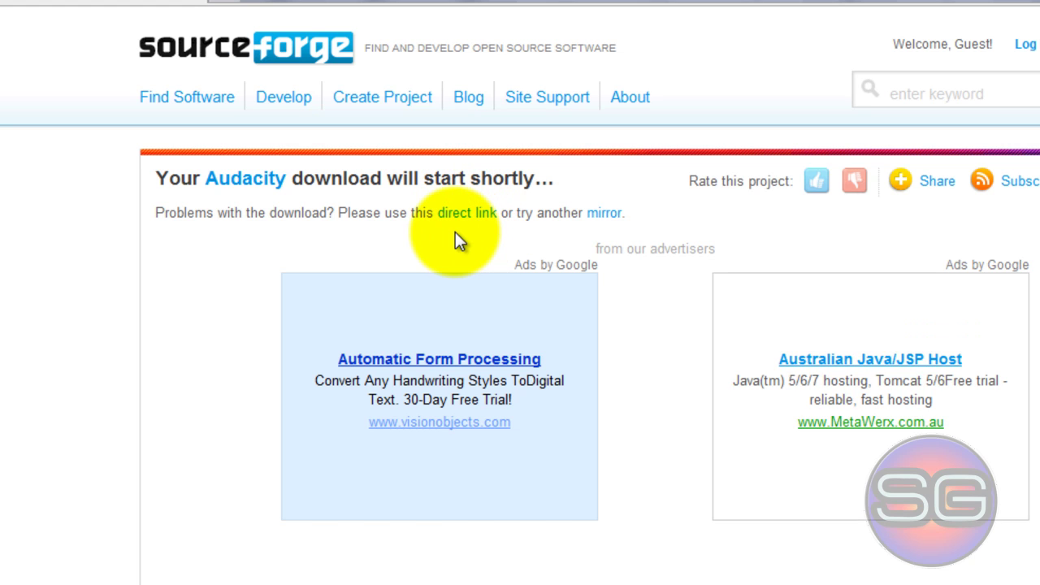
pyautogui.click(467, 226)
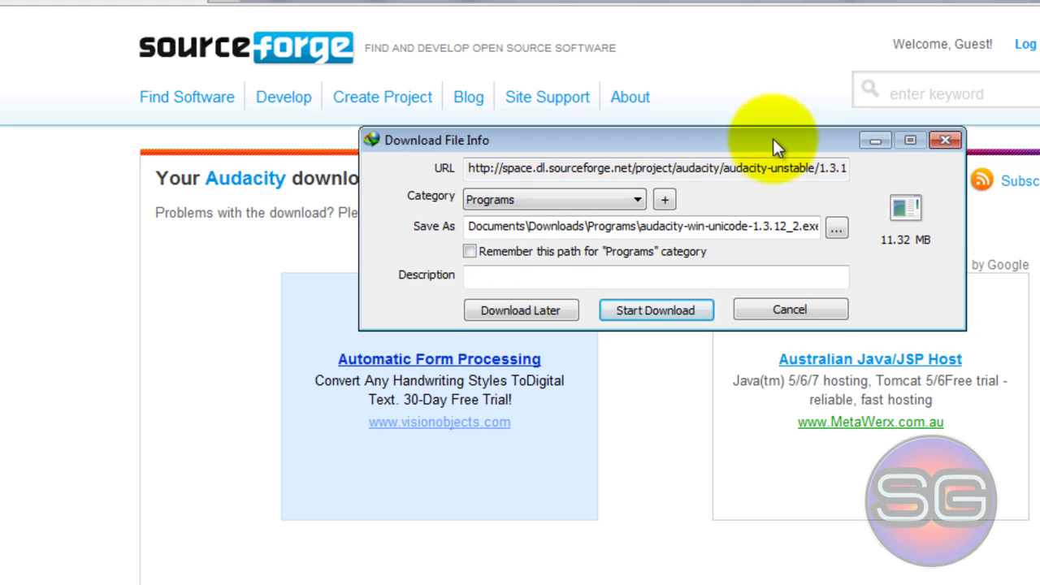
# Cancel the installer download in the IDM Download File Info dialog and confirm.
pyautogui.moveTo(773, 136); pyautogui.dragTo(765, 166)
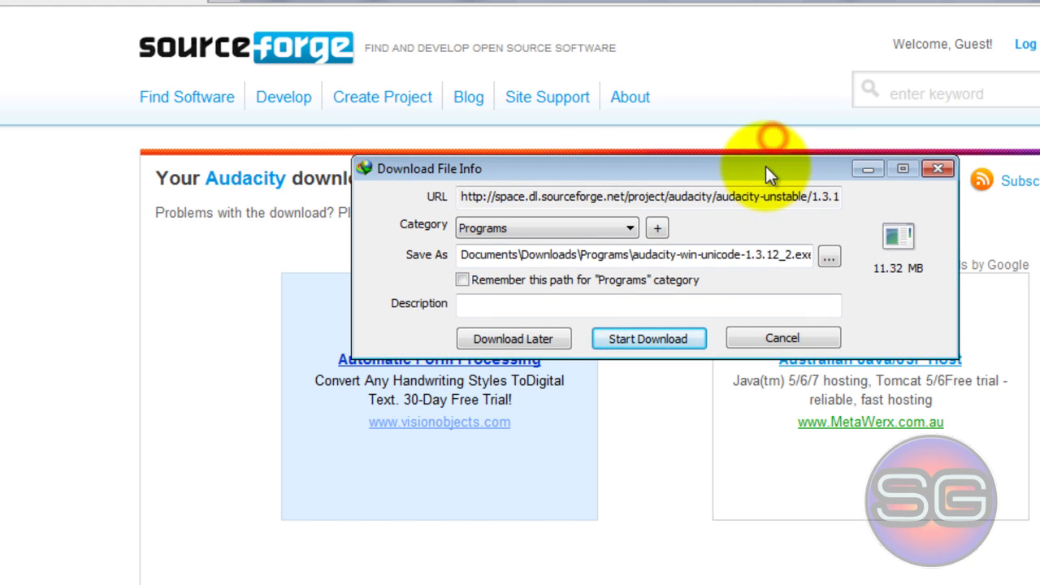
pyautogui.click(787, 331)
pyautogui.click(715, 331)
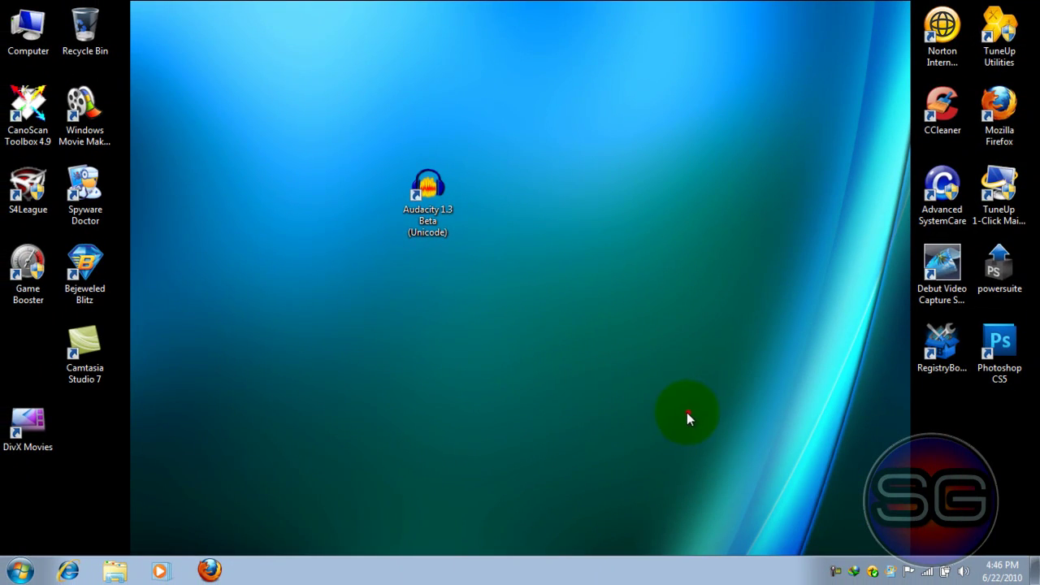
pyautogui.moveTo(687, 412)
pyautogui.mouseDown()
pyautogui.moveTo(313, 104)
pyautogui.moveTo(665, 306)
pyautogui.moveTo(717, 375)
pyautogui.moveTo(746, 445)
pyautogui.moveTo(847, 492)
pyautogui.mouseUp()
pyautogui.click(606, 356)
pyautogui.click(539, 382)
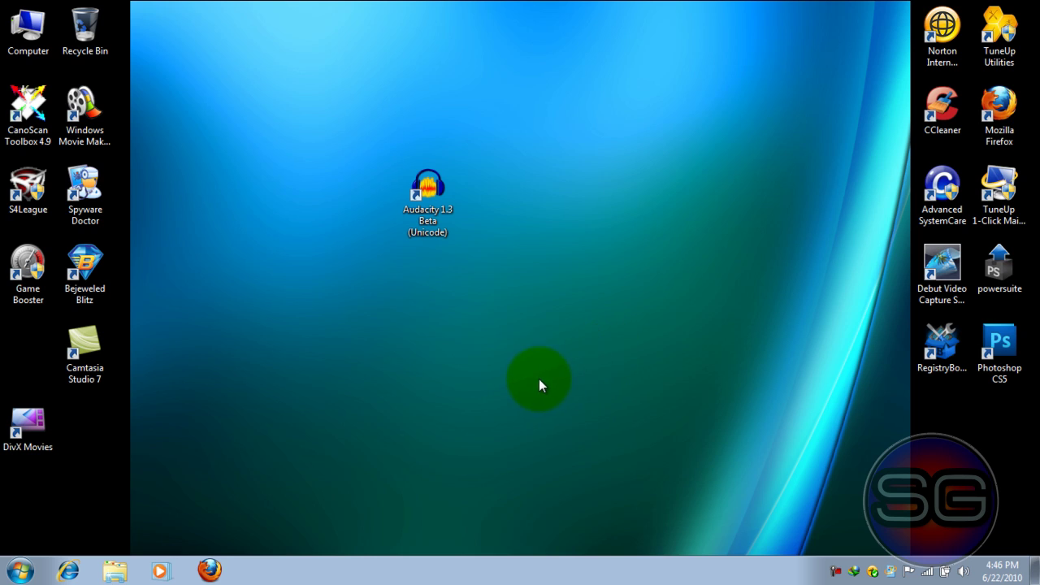